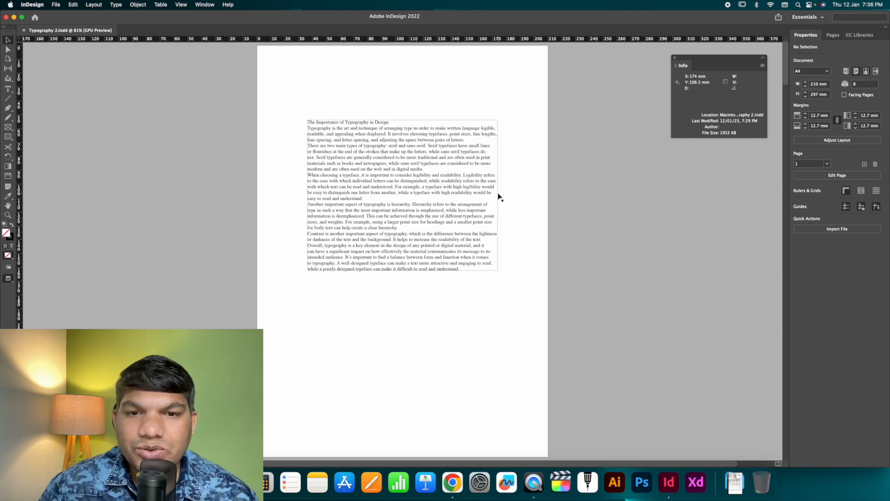
Step: Examine the bold sans-serif heading and narrow serif text column on page 2 up close and as a whole
{"action": "scroll", "coordinate": [575, 256], "scroll_direction": "down", "scroll_amount": 5}
{"action": "scroll", "coordinate": [575, 256], "scroll_direction": "down", "scroll_amount": 8}
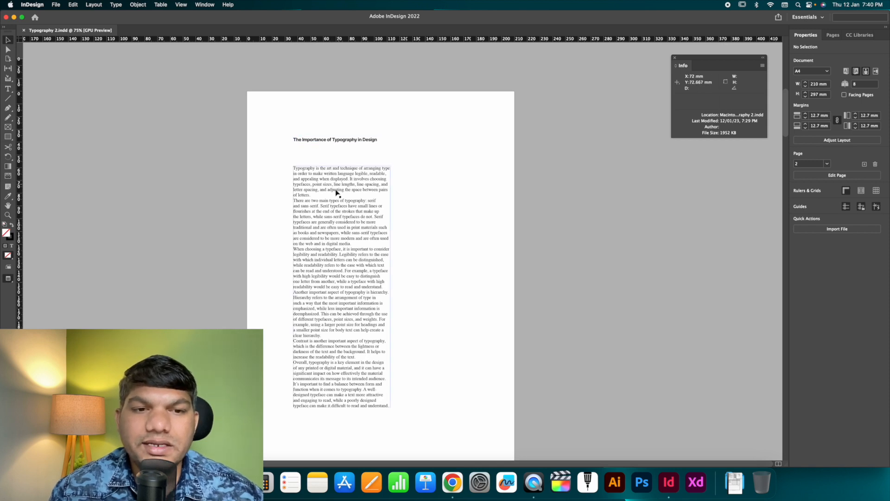
{"action": "left_click", "coordinate": [328, 141]}
{"action": "left_click", "coordinate": [339, 155]}
{"action": "key", "text": "z"}
{"action": "left_click_drag", "start_coordinate": [357, 149], "coordinate": [464, 190]}
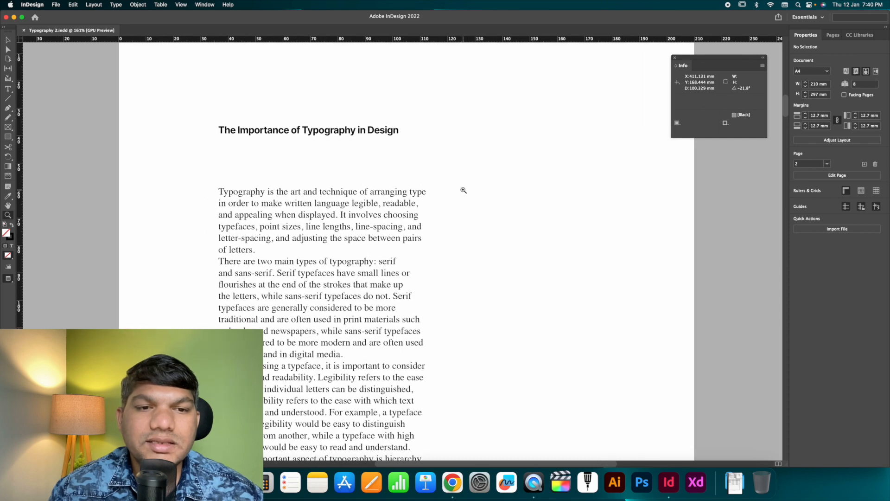
{"action": "left_click_drag", "start_coordinate": [459, 190], "coordinate": [353, 152]}
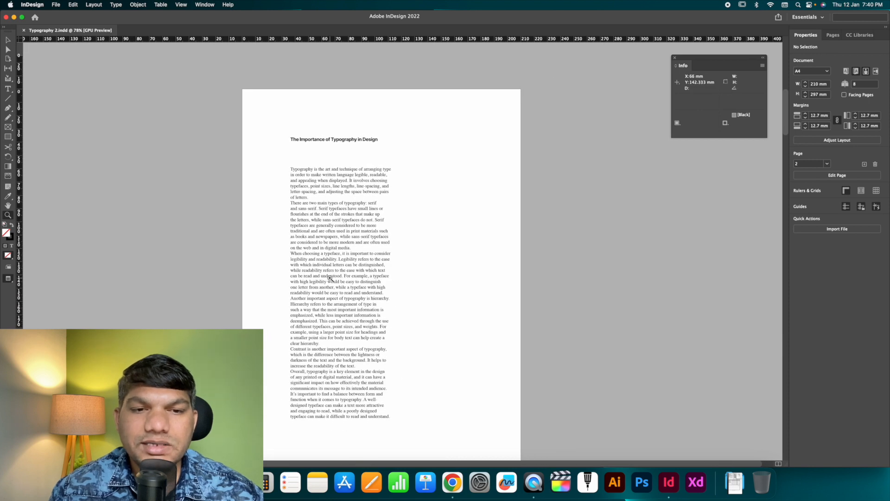
{"action": "left_click", "coordinate": [7, 41]}
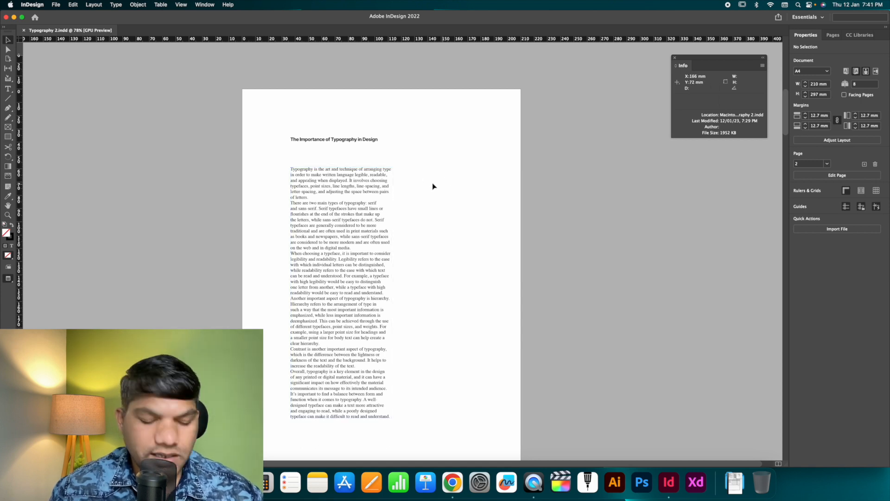
Step: Inspect the text size and line length of page 2's body column, ending at 100% zoom
{"action": "key", "text": "z"}
{"action": "left_click_drag", "start_coordinate": [365, 182], "coordinate": [419, 193]}
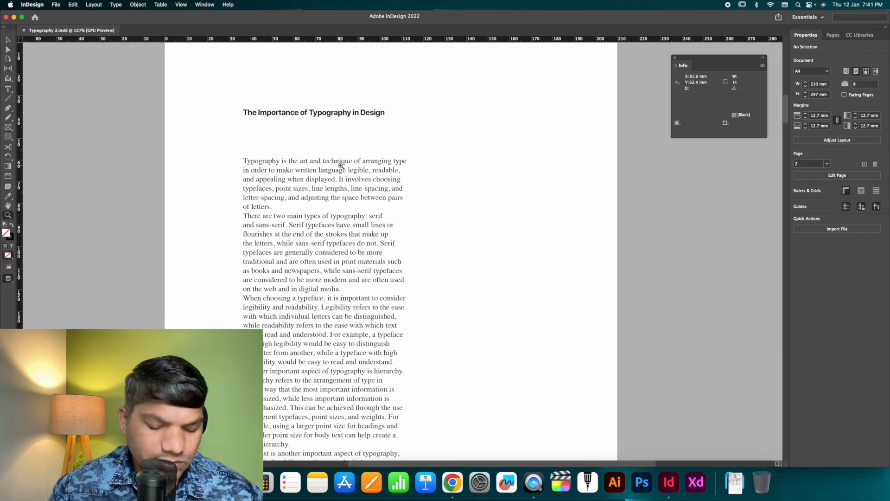
{"action": "key", "text": "v"}
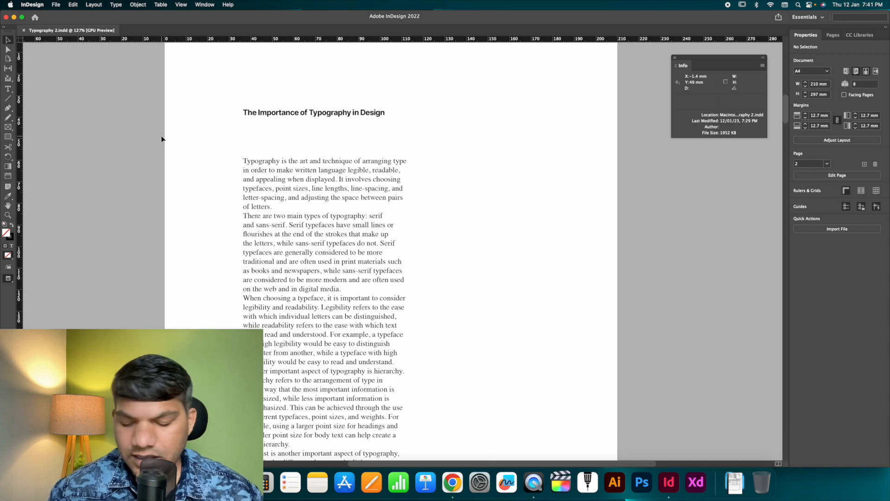
{"action": "key", "text": "super+1"}
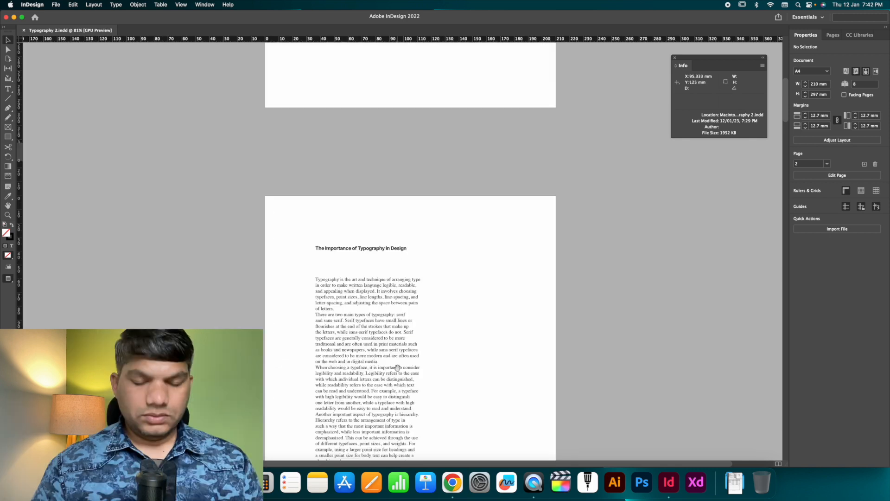
Step: Examine the page 3 layout with its body column offset from the heading, glancing ahead at page 4
{"action": "left_click_drag", "start_coordinate": [397, 367], "coordinate": [391, 89]}
{"action": "left_click_drag", "start_coordinate": [385, 344], "coordinate": [378, 146]}
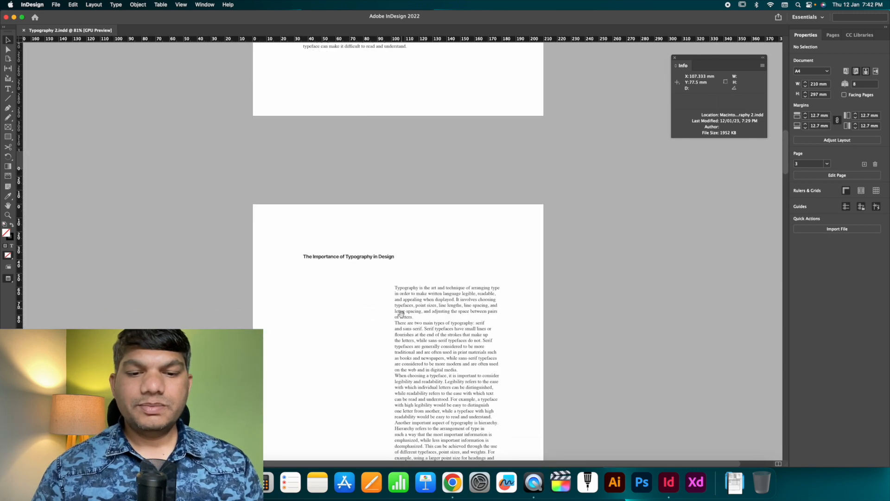
{"action": "left_click_drag", "start_coordinate": [401, 314], "coordinate": [447, 175]}
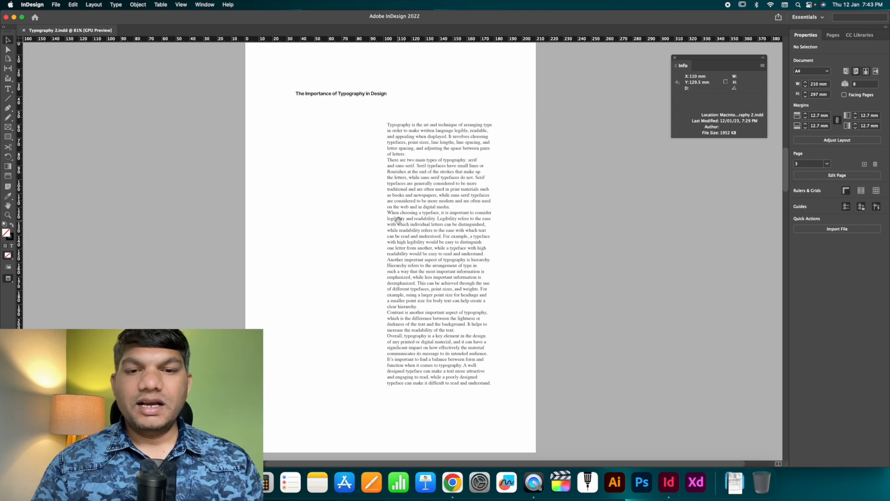
{"action": "scroll", "coordinate": [397, 220], "scroll_direction": "down", "scroll_amount": 10}
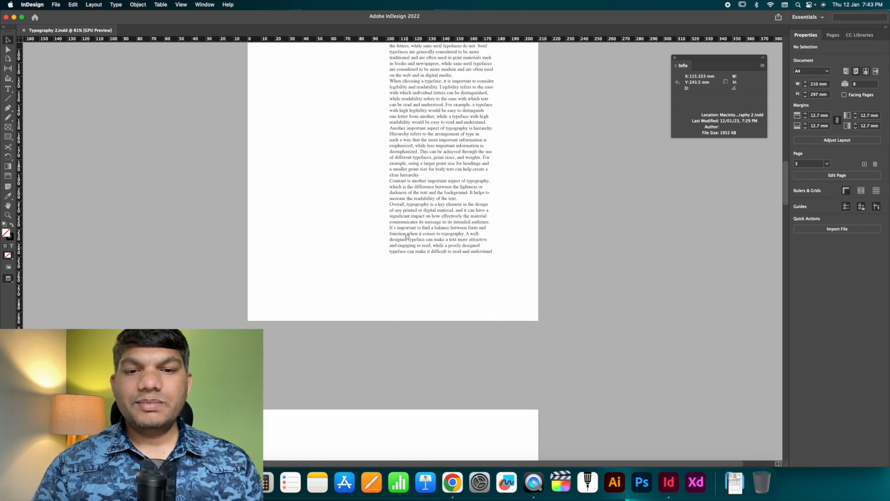
{"action": "scroll", "coordinate": [400, 189], "scroll_direction": "down", "scroll_amount": 10}
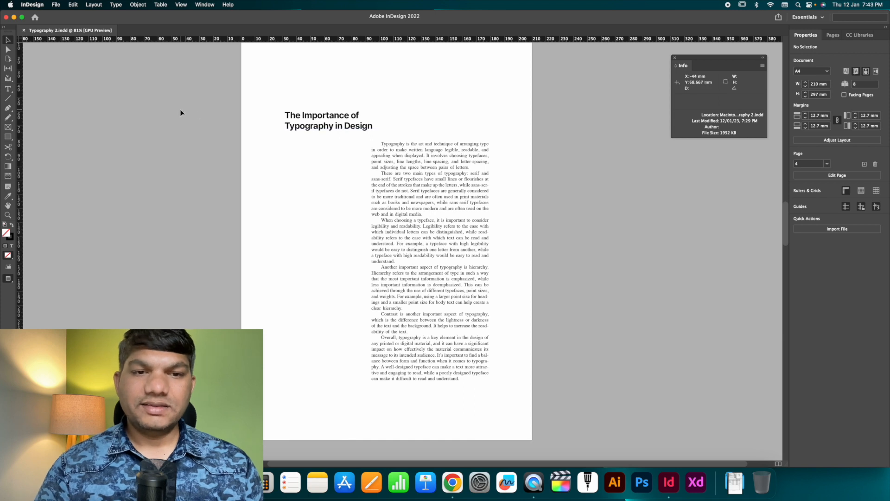
{"action": "scroll", "coordinate": [439, 184], "scroll_direction": "up", "scroll_amount": 8}
{"action": "scroll", "coordinate": [438, 184], "scroll_direction": "up", "scroll_amount": 13}
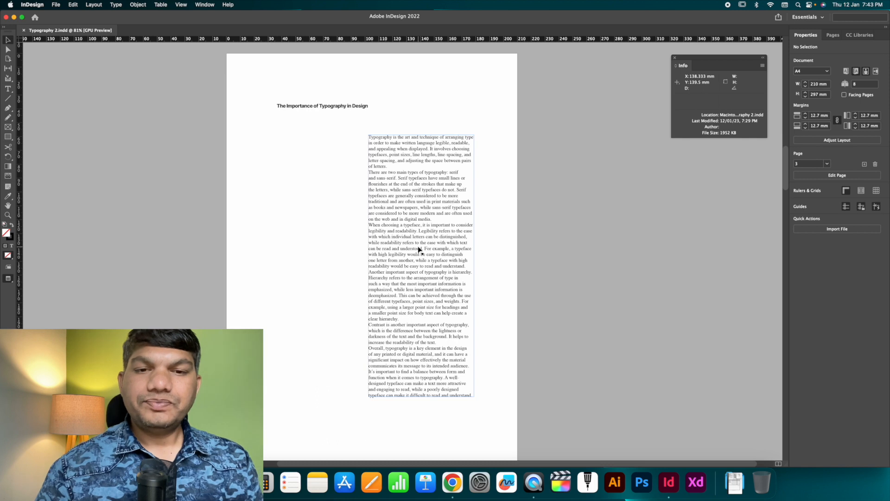
Step: Examine the larger two-line heading and the body text block on page 4, referring back to page 3
{"action": "scroll", "coordinate": [418, 250], "scroll_direction": "down", "scroll_amount": 12}
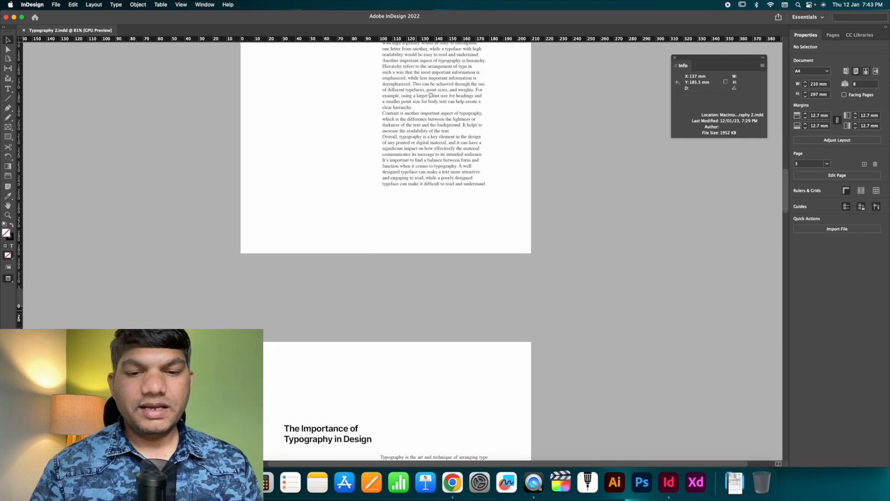
{"action": "scroll", "coordinate": [411, 85], "scroll_direction": "down", "scroll_amount": 8}
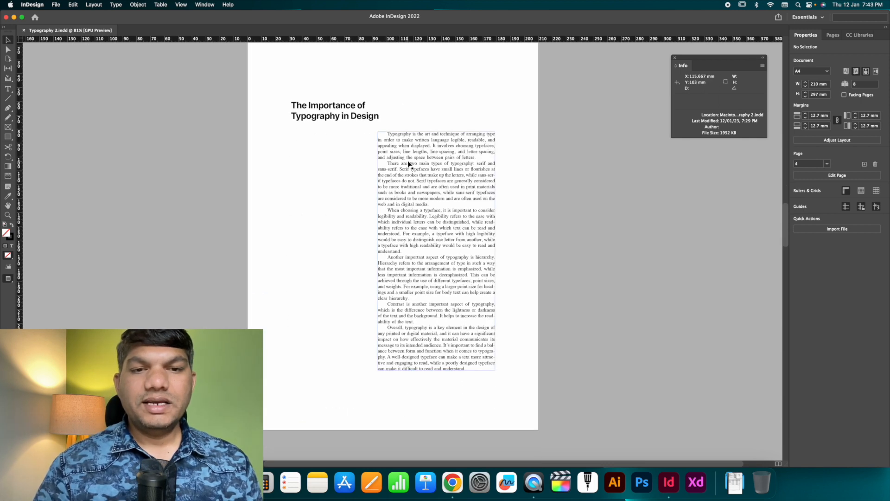
{"action": "left_click", "coordinate": [326, 118]}
{"action": "left_click", "coordinate": [276, 111]}
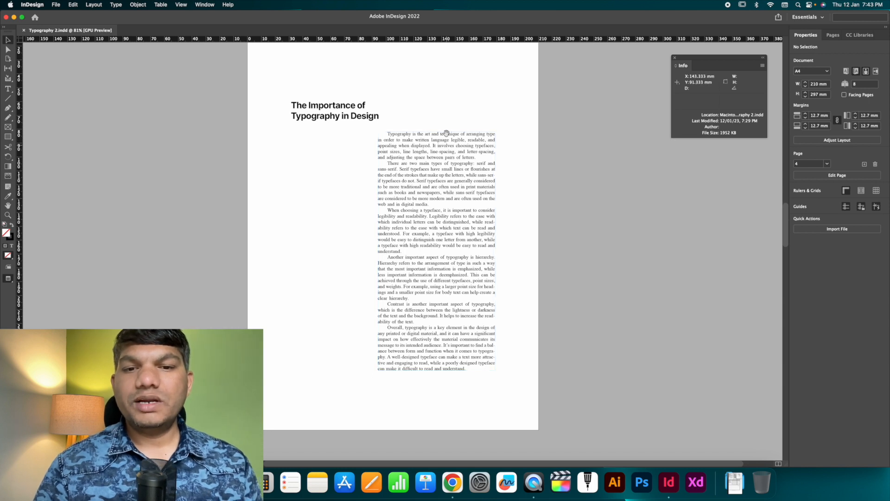
{"action": "scroll", "coordinate": [445, 107], "scroll_direction": "up", "scroll_amount": 10}
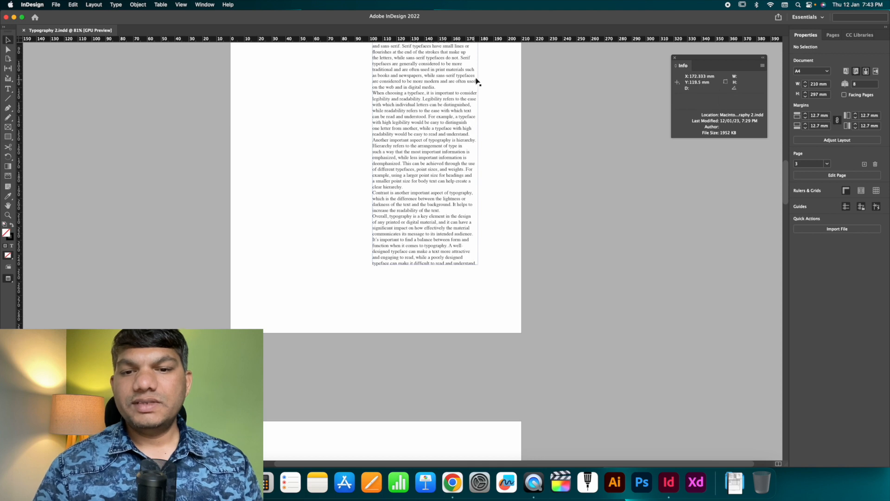
{"action": "scroll", "coordinate": [465, 205], "scroll_direction": "down", "scroll_amount": 10}
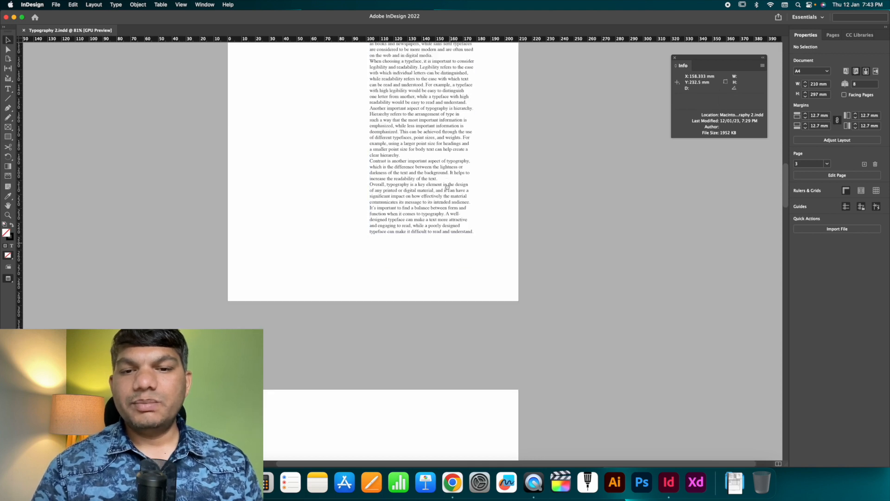
{"action": "left_click", "coordinate": [436, 139]}
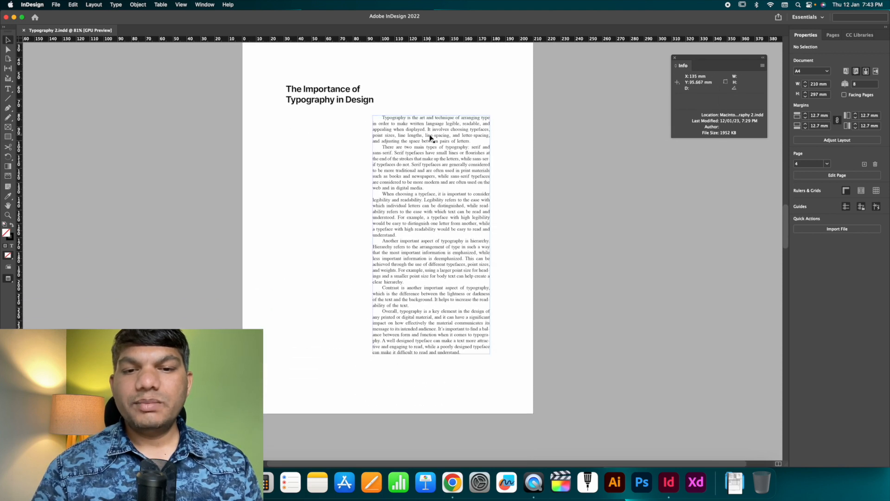
{"action": "left_click", "coordinate": [507, 139]}
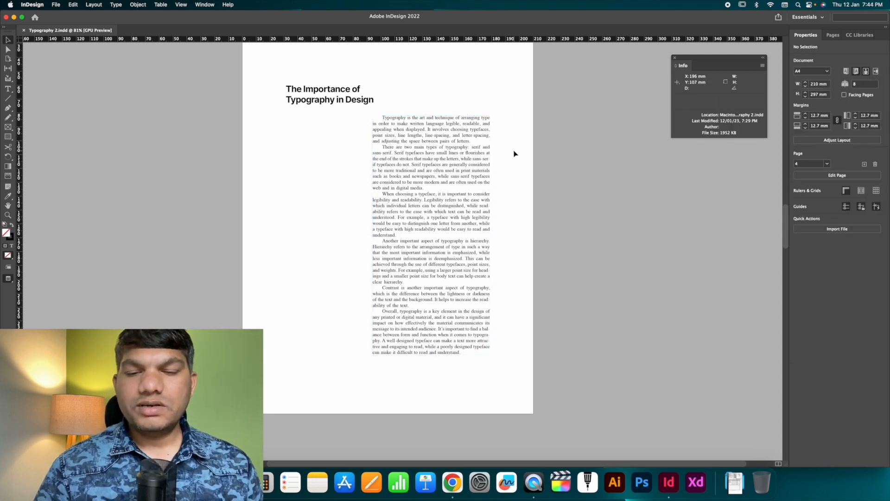
Step: Compare the ragged, unindented paragraphs on page 3 with the justified, indented paragraphs on page 4
{"action": "scroll", "coordinate": [444, 154], "scroll_direction": "up", "scroll_amount": 10}
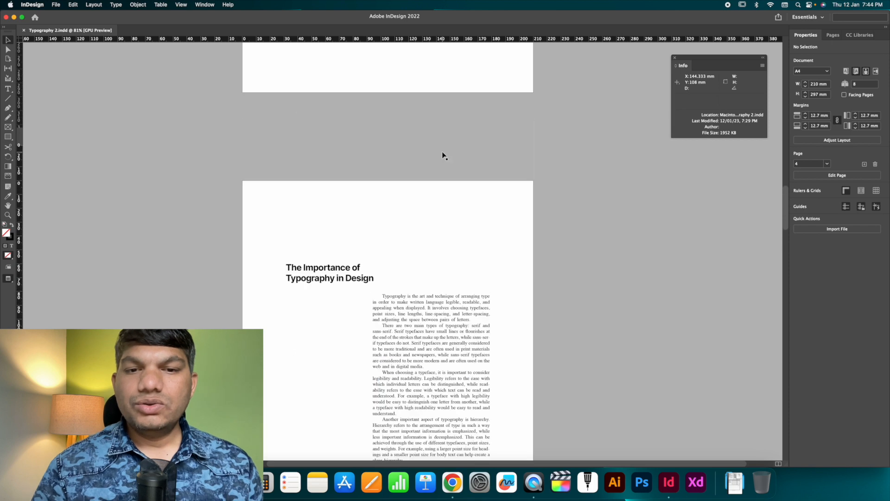
{"action": "scroll", "coordinate": [443, 155], "scroll_direction": "up", "scroll_amount": 4}
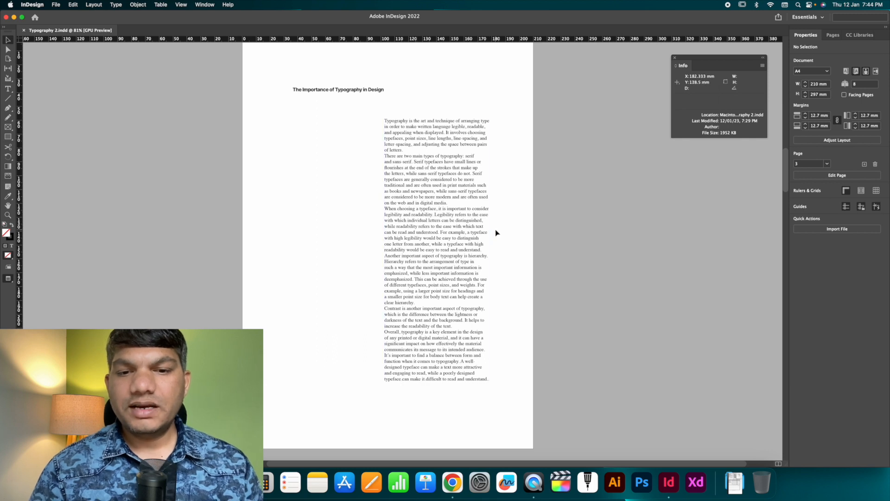
{"action": "scroll", "coordinate": [502, 260], "scroll_direction": "down", "scroll_amount": 15}
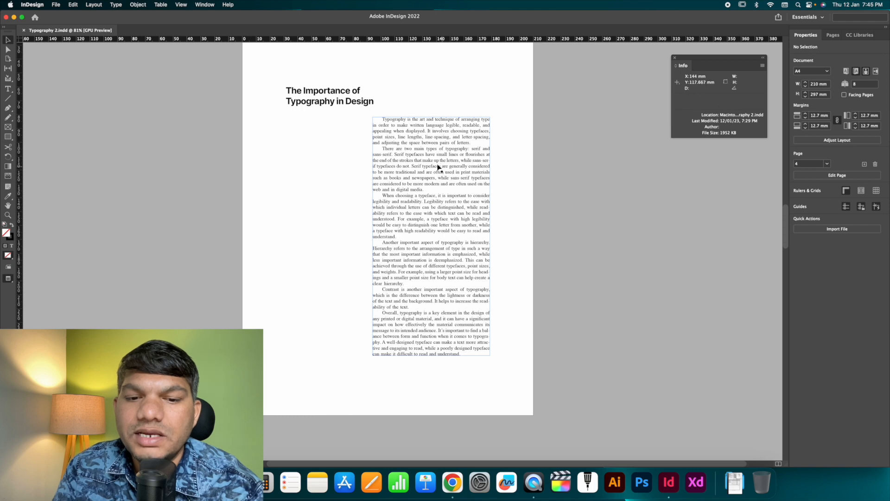
{"action": "scroll", "coordinate": [433, 160], "scroll_direction": "up", "scroll_amount": 15}
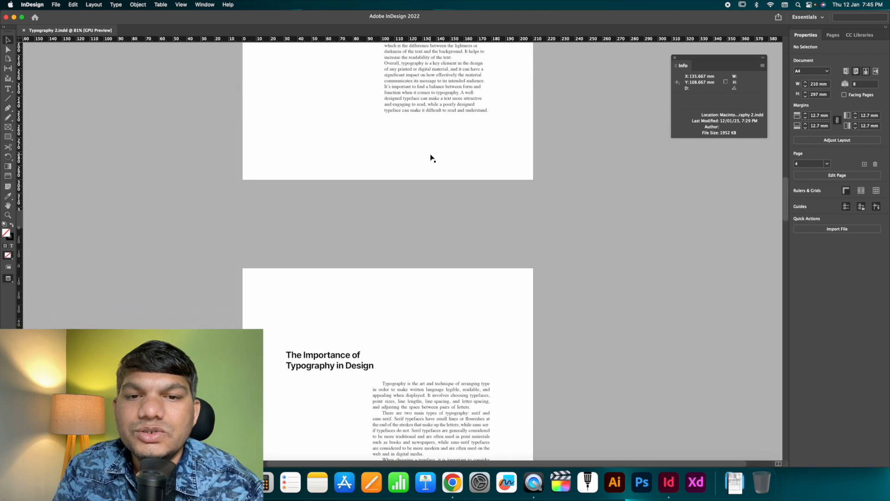
{"action": "scroll", "coordinate": [432, 158], "scroll_direction": "up", "scroll_amount": 5}
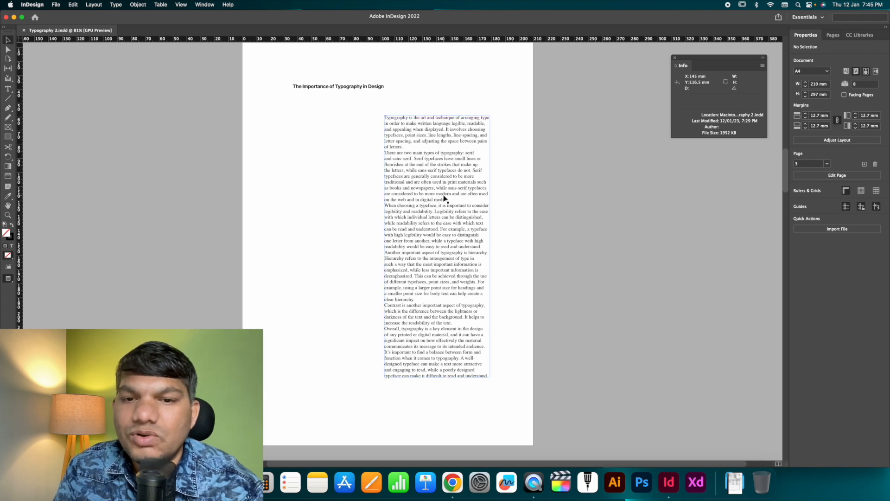
{"action": "scroll", "coordinate": [444, 199], "scroll_direction": "down", "scroll_amount": 15}
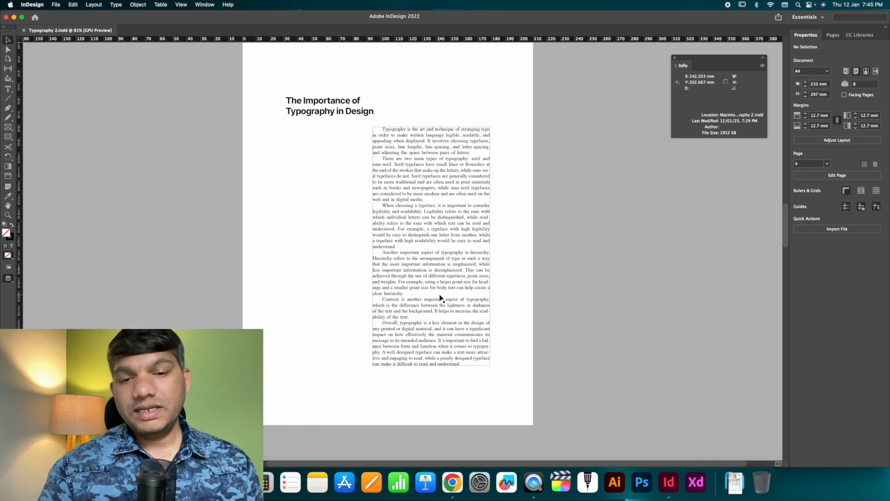
Step: Examine the drop caps in the body text on page 5 against the plain paragraphs on page 4
{"action": "scroll", "coordinate": [439, 297], "scroll_direction": "down", "scroll_amount": 5}
{"action": "scroll", "coordinate": [440, 297], "scroll_direction": "down", "scroll_amount": 5}
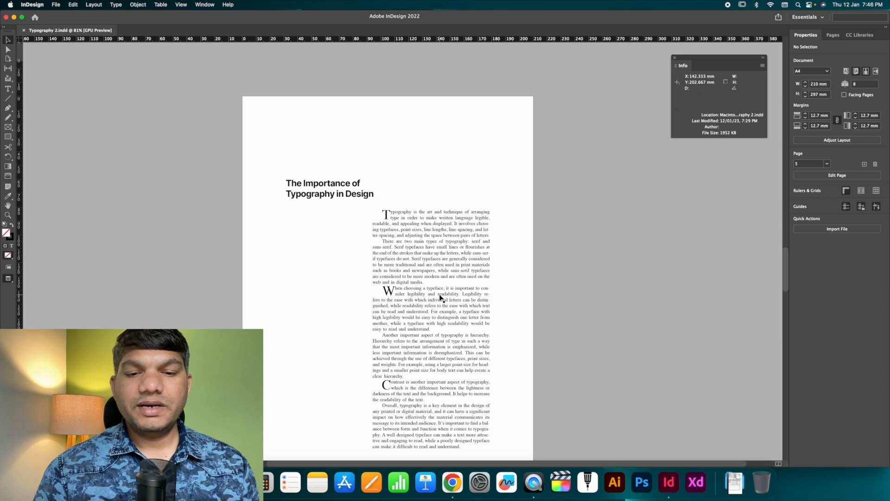
{"action": "scroll", "coordinate": [440, 297], "scroll_direction": "down", "scroll_amount": 2}
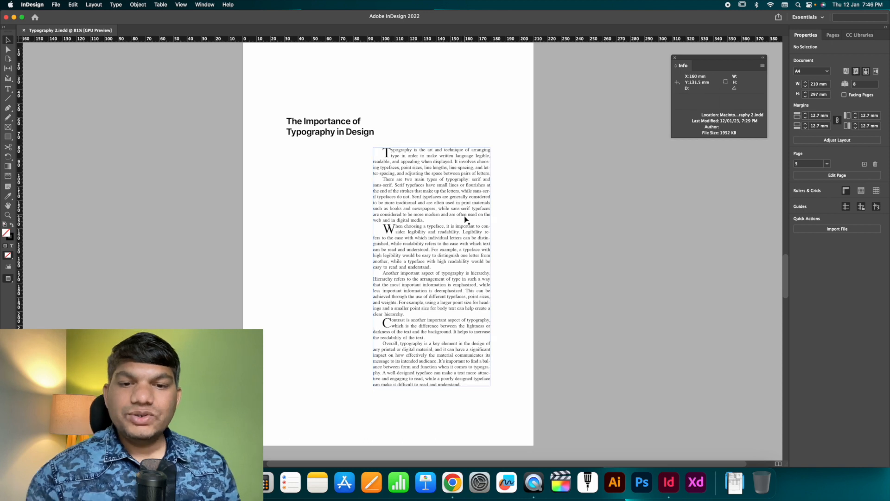
{"action": "scroll", "coordinate": [390, 195], "scroll_direction": "up", "scroll_amount": 10}
{"action": "scroll", "coordinate": [391, 195], "scroll_direction": "down", "scroll_amount": 1}
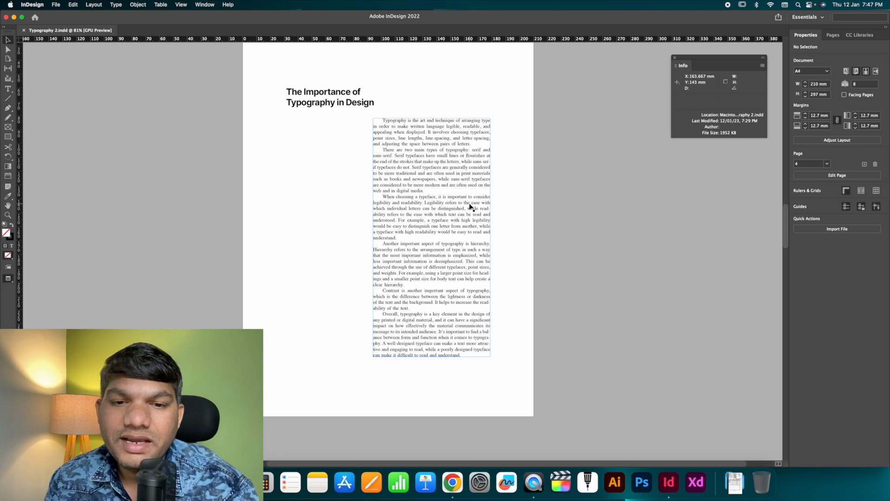
{"action": "scroll", "coordinate": [471, 206], "scroll_direction": "down", "scroll_amount": 10}
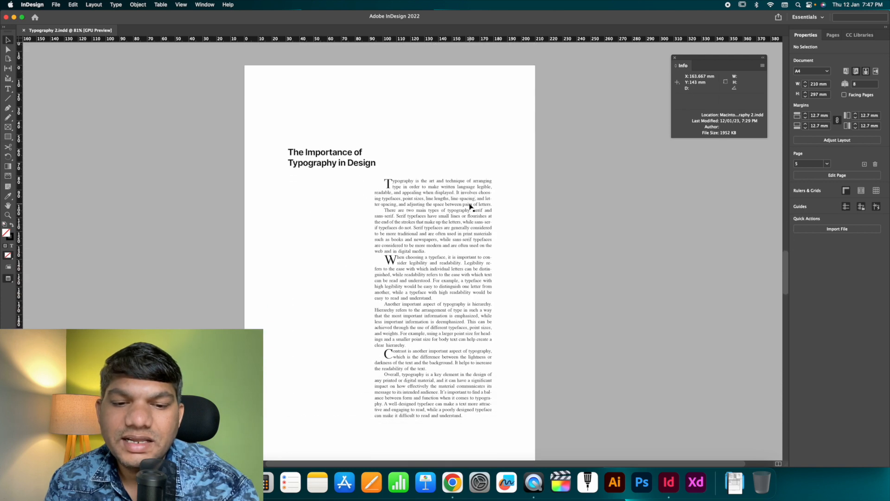
{"action": "scroll", "coordinate": [470, 206], "scroll_direction": "down", "scroll_amount": 2}
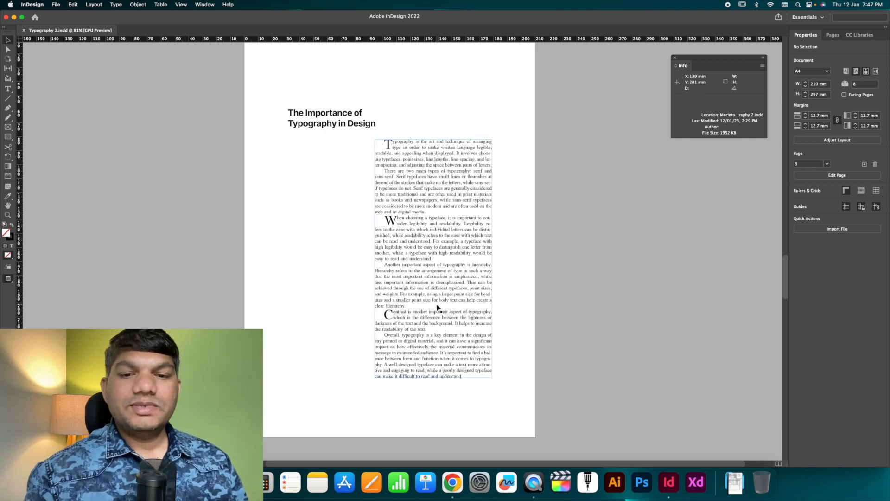
Step: Examine the enlarged italic introductory paragraph and the spacing between paragraphs on page 6
{"action": "scroll", "coordinate": [437, 308], "scroll_direction": "down", "scroll_amount": 15}
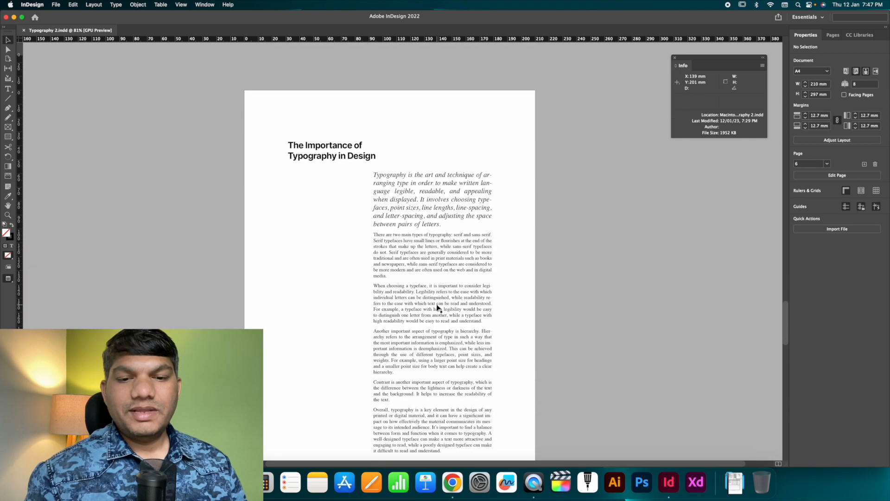
{"action": "scroll", "coordinate": [458, 173], "scroll_direction": "down", "scroll_amount": 2}
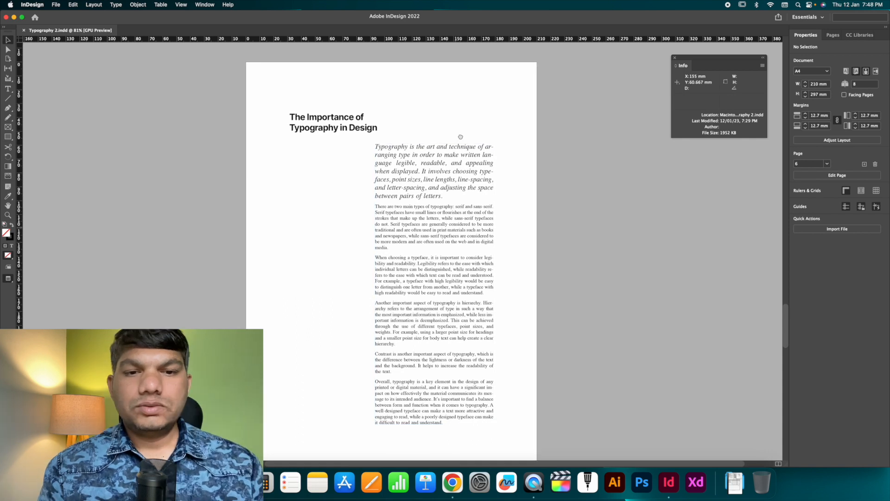
{"action": "scroll", "coordinate": [458, 173], "scroll_direction": "down", "scroll_amount": 1}
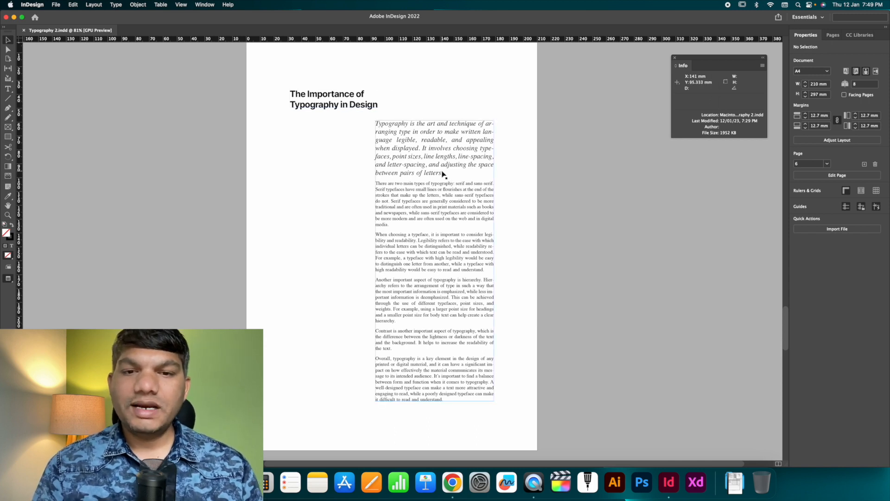
Step: Examine the italic pull quote beside the body text on page 7 and the letterpress image layout on page 8
{"action": "scroll", "coordinate": [443, 173], "scroll_direction": "down", "scroll_amount": 1}
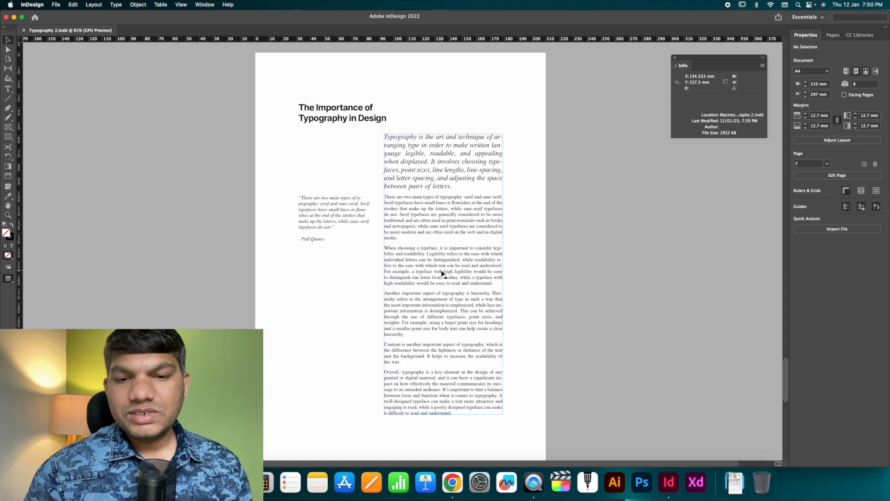
{"action": "left_click", "coordinate": [337, 215]}
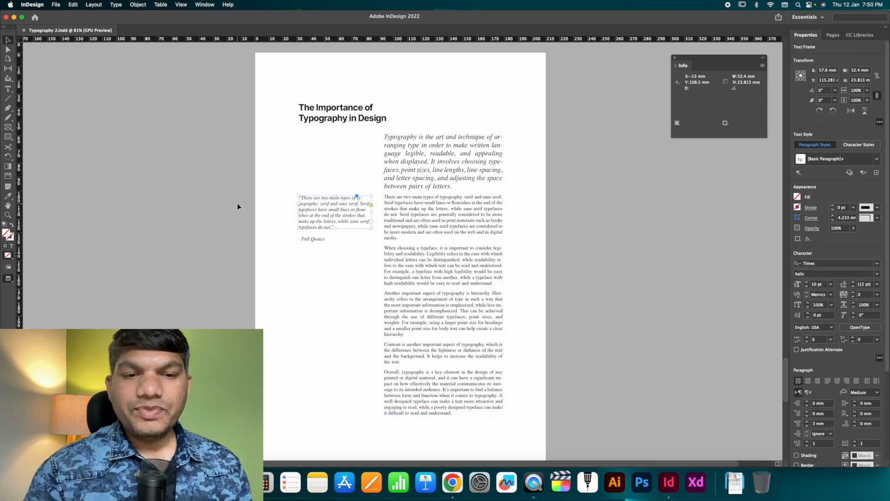
{"action": "left_click", "coordinate": [238, 203]}
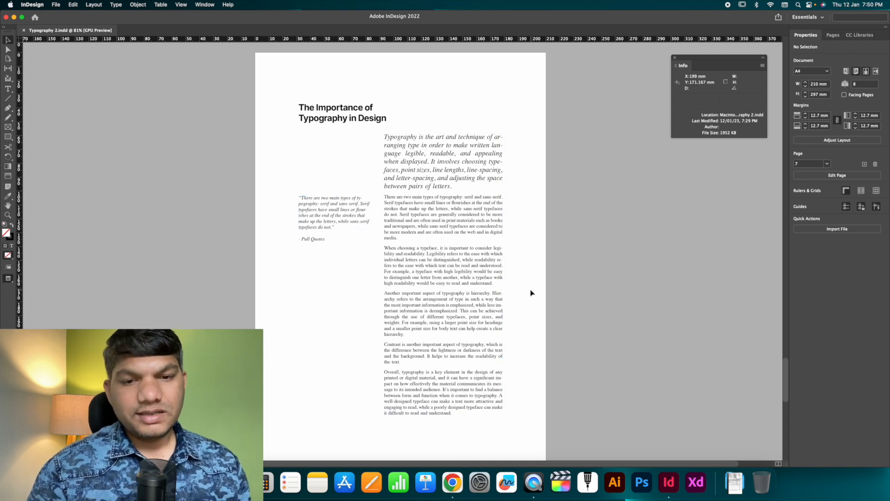
{"action": "key", "text": "super+0"}
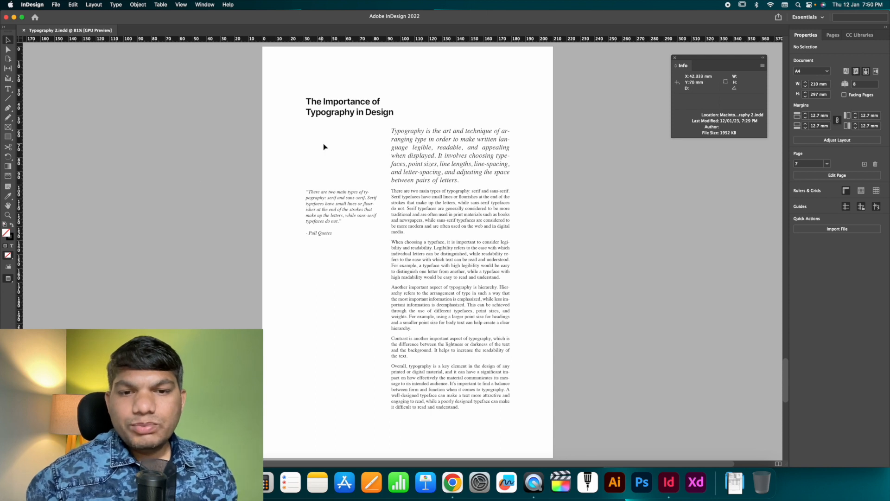
{"action": "scroll", "coordinate": [324, 143], "scroll_direction": "left", "scroll_amount": 1}
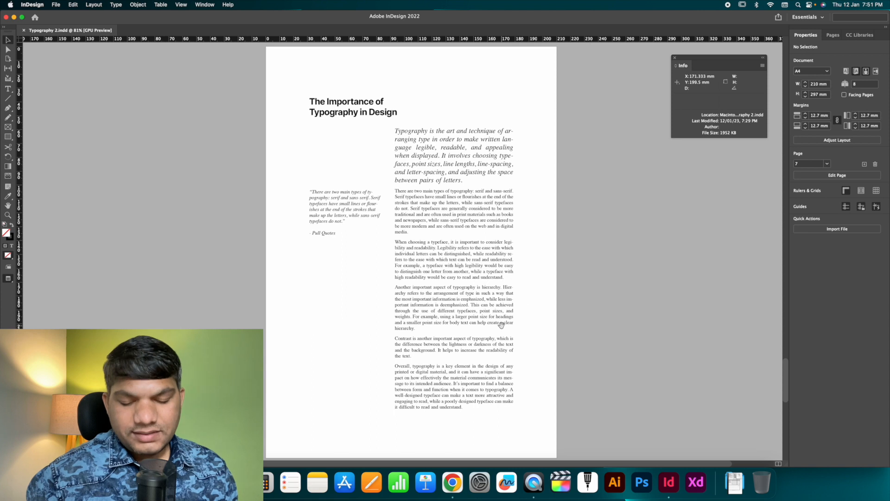
{"action": "left_click_drag", "start_coordinate": [506, 324], "coordinate": [509, 233]}
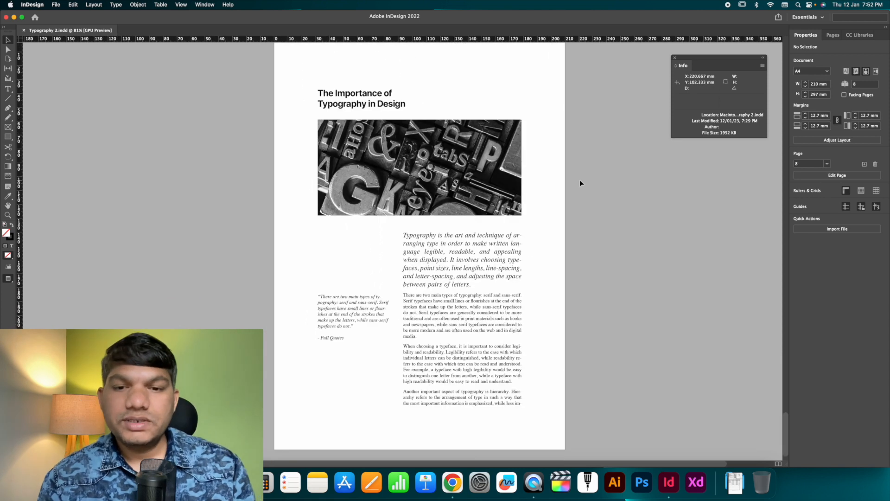